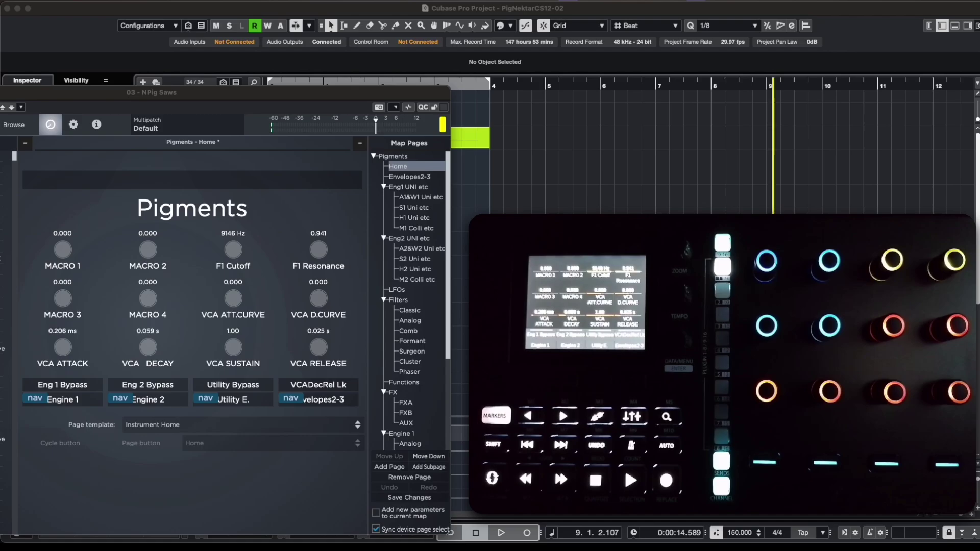
- Step through the Pigments Home, Engine 1 Analog, Wavetable, LFOs and Classic filter map pages
{"action": "left_click", "coordinate": [407, 168]}
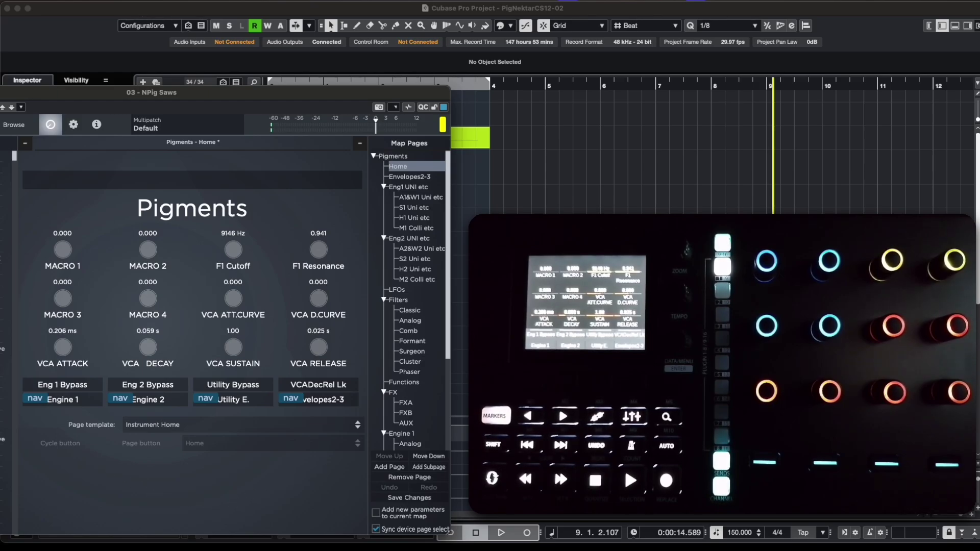
{"action": "left_click_drag", "start_coordinate": [447, 344], "coordinate": [442, 404]}
{"action": "scroll", "coordinate": [442, 403], "scroll_direction": "down", "scroll_amount": 3}
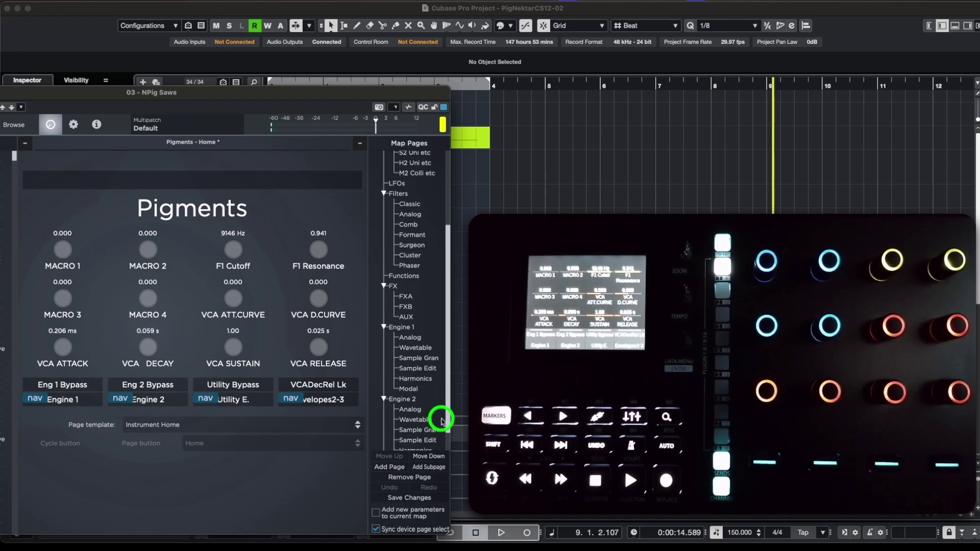
{"action": "left_click", "coordinate": [406, 340]}
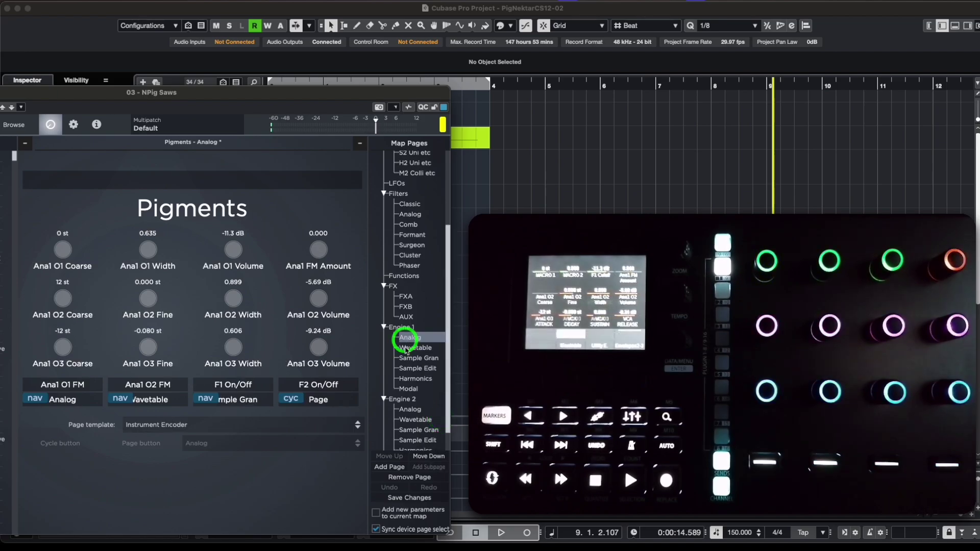
{"action": "left_click", "coordinate": [403, 348]}
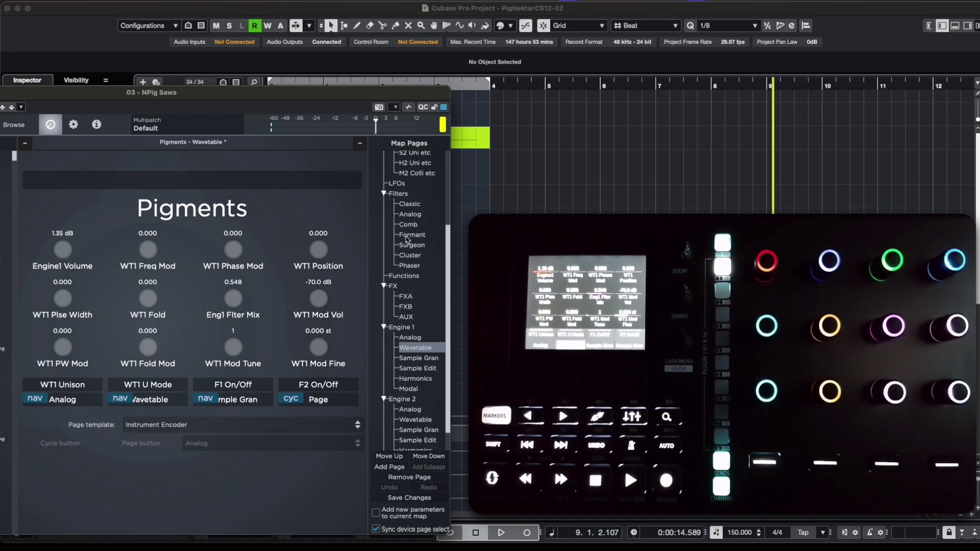
{"action": "left_click", "coordinate": [398, 184]}
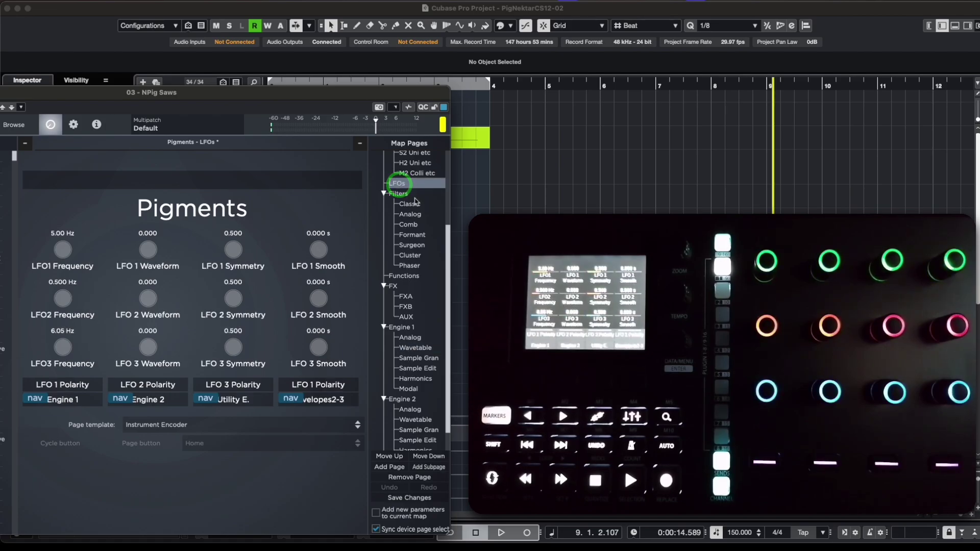
{"action": "left_click", "coordinate": [412, 205]}
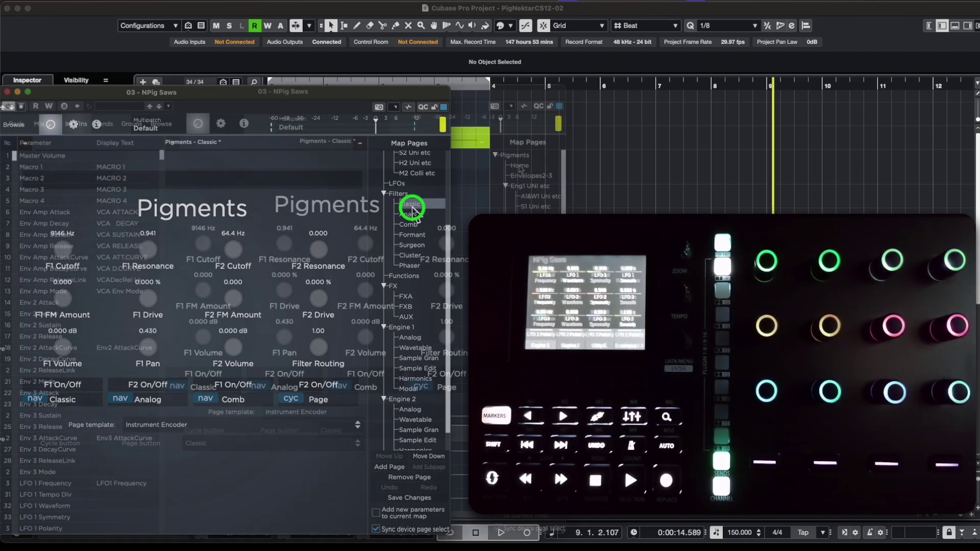
{"action": "left_click", "coordinate": [520, 166]}
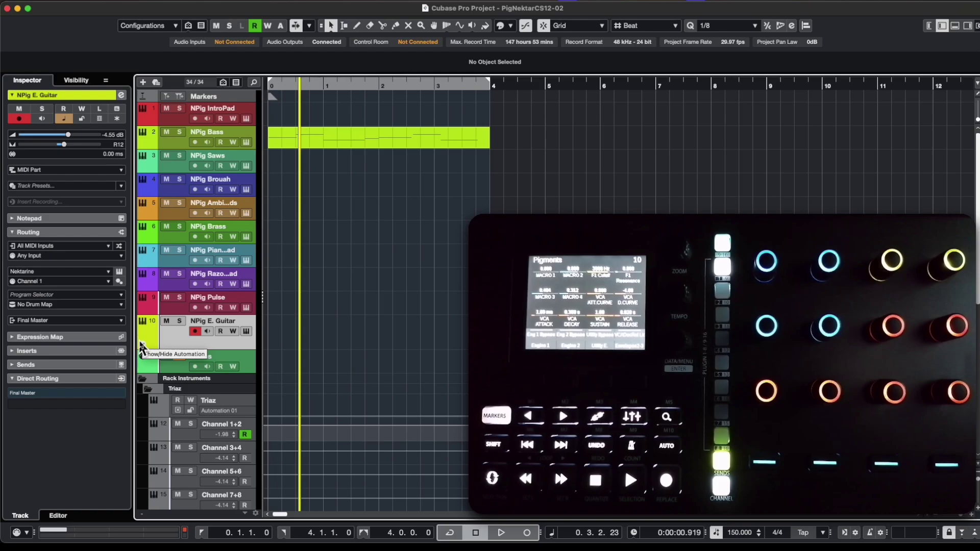
- Add an instrument track using Nektarine from the Other category, creating Nektarine 01
{"action": "right_click", "coordinate": [141, 345]}
{"action": "mouse_move", "coordinate": [145, 347]}
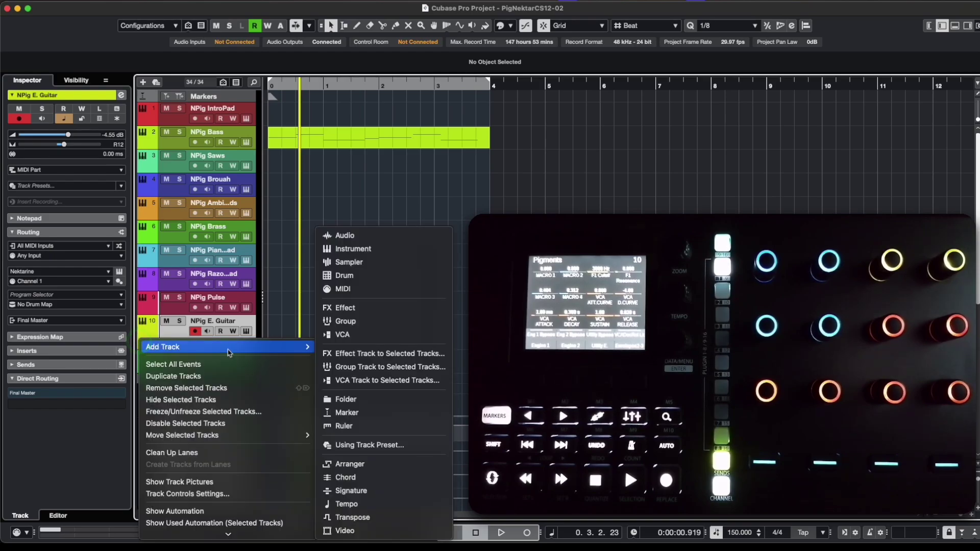
{"action": "left_click", "coordinate": [368, 250]}
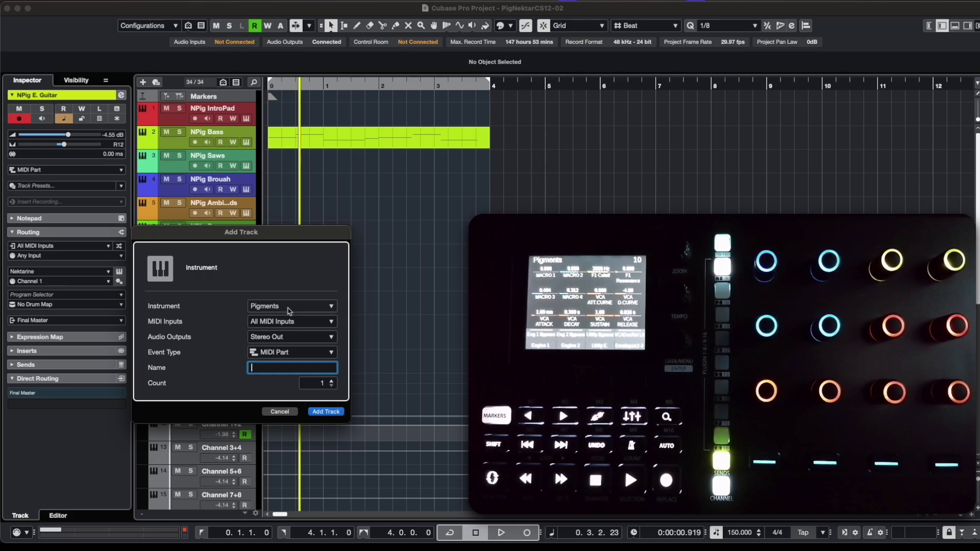
{"action": "left_click", "coordinate": [289, 308]}
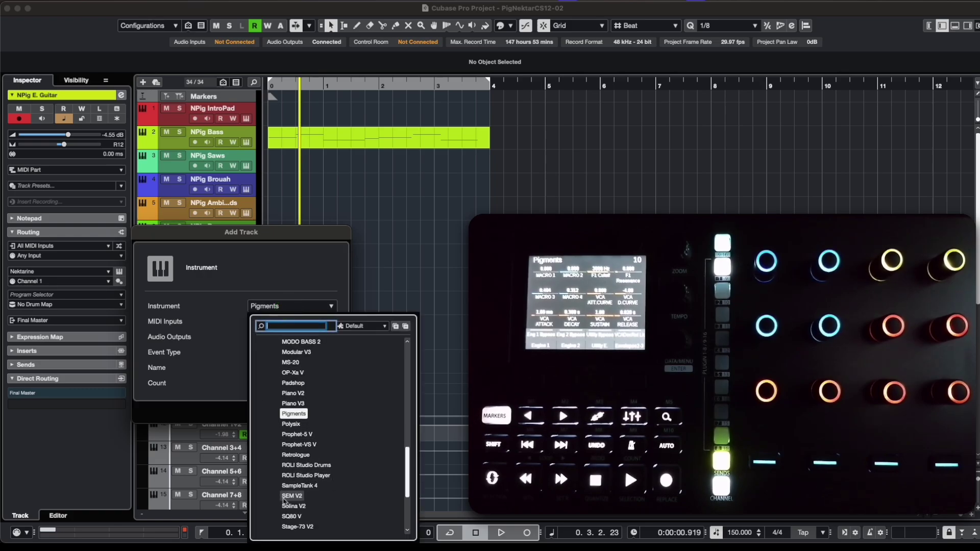
{"action": "scroll", "coordinate": [284, 495], "scroll_direction": "up", "scroll_amount": 5}
{"action": "scroll", "coordinate": [277, 486], "scroll_direction": "up", "scroll_amount": 10}
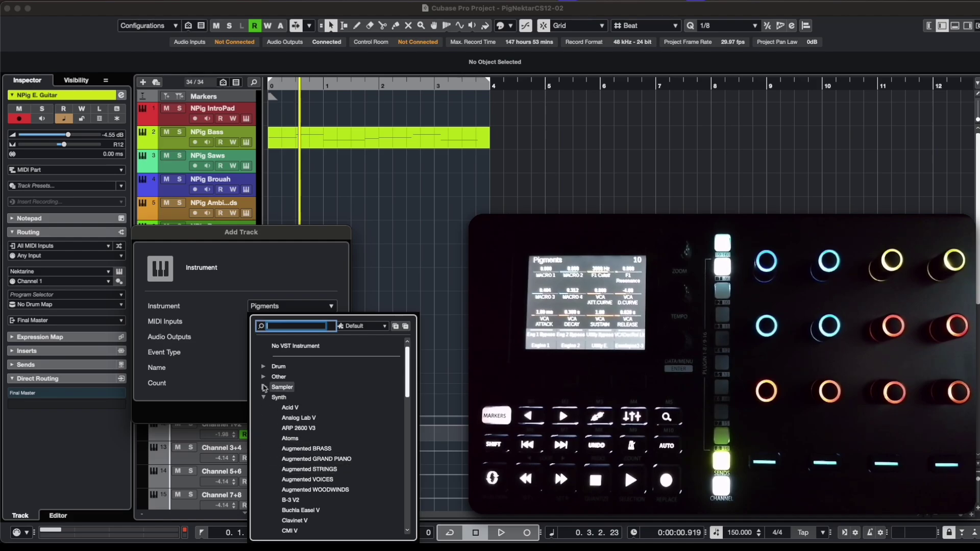
{"action": "left_click", "coordinate": [264, 377]}
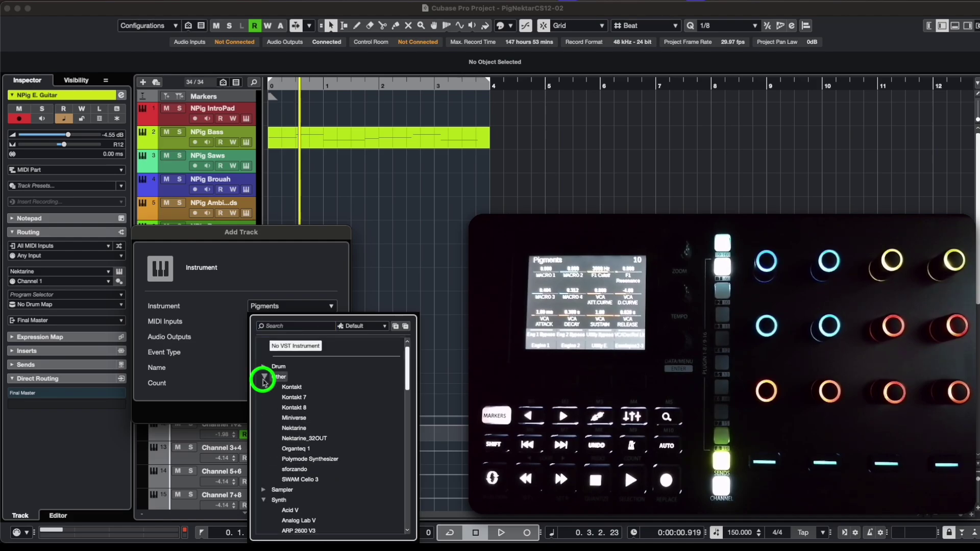
{"action": "left_click", "coordinate": [290, 429]}
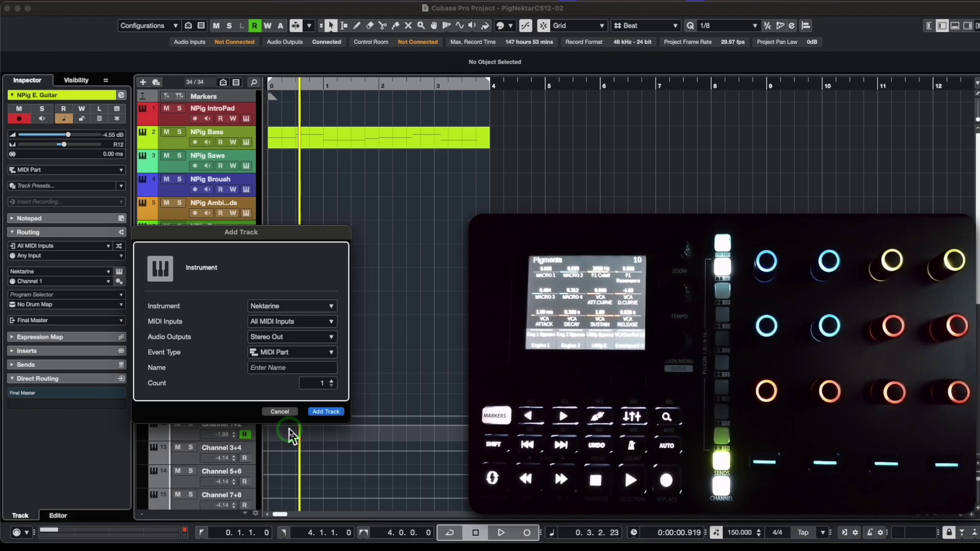
{"action": "left_click", "coordinate": [319, 413]}
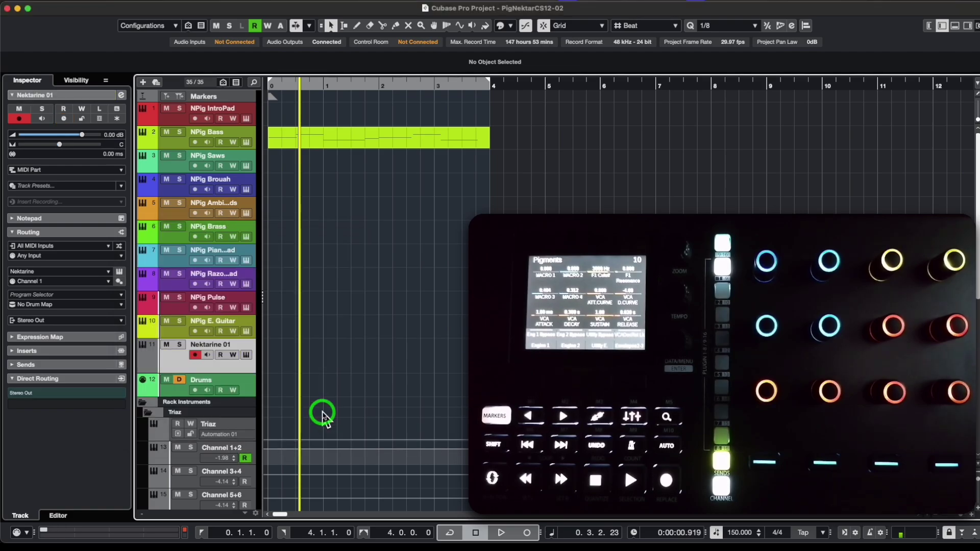
- Load Pigments inside Nektarine from its patch list
{"action": "scroll", "coordinate": [317, 280], "scroll_direction": "down", "scroll_amount": 3}
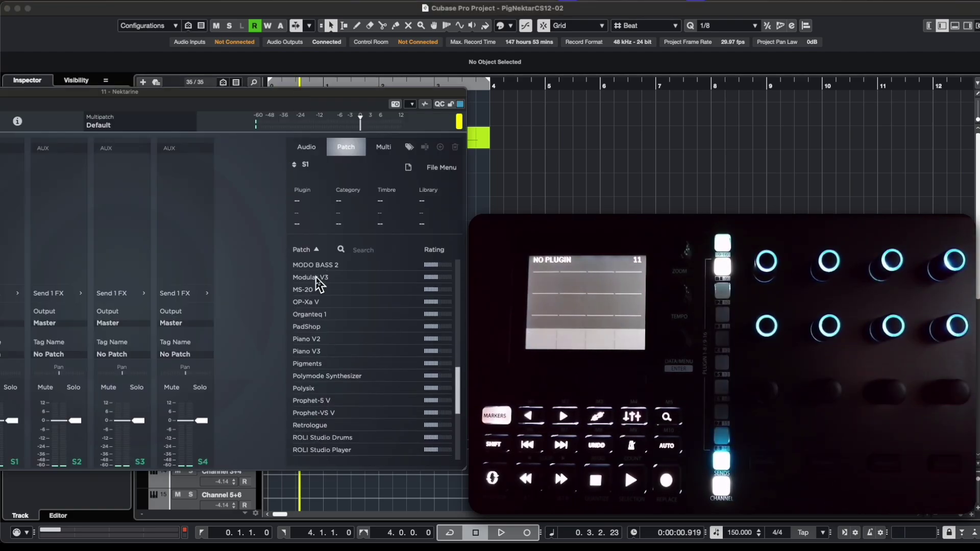
{"action": "left_click", "coordinate": [308, 364]}
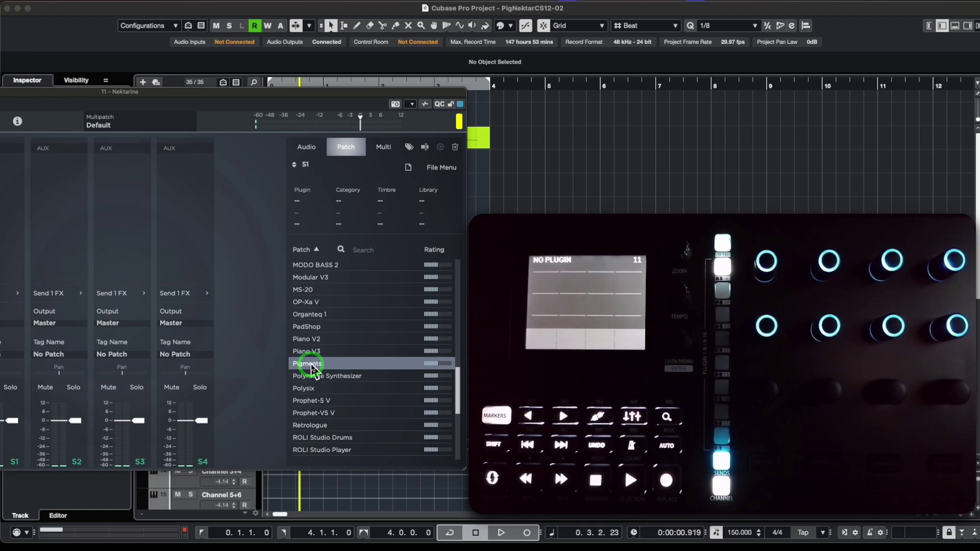
{"action": "double_click", "coordinate": [308, 364]}
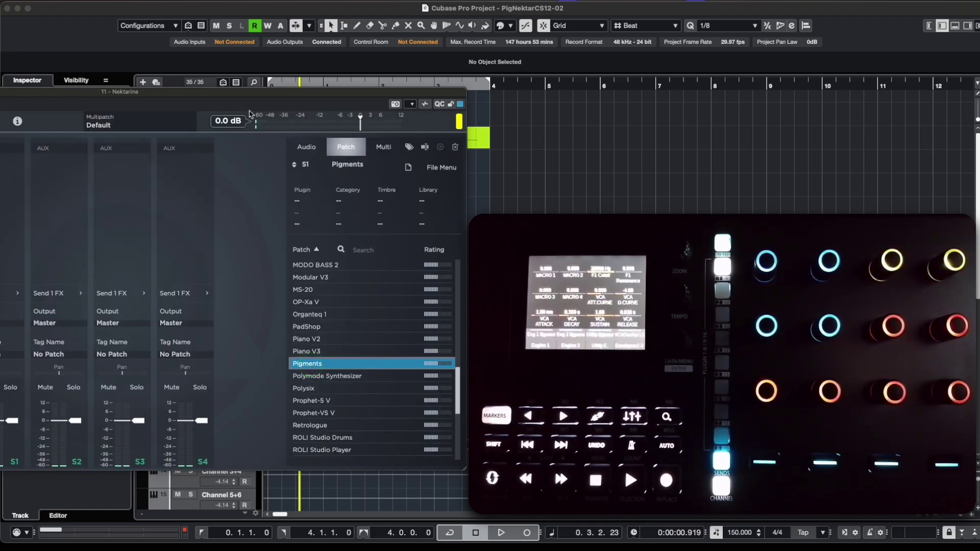
- Hide group and send channels, reposition the Nektarine window, and show Pigments' Nektar control map
{"action": "left_click_drag", "start_coordinate": [284, 107], "coordinate": [442, 147]}
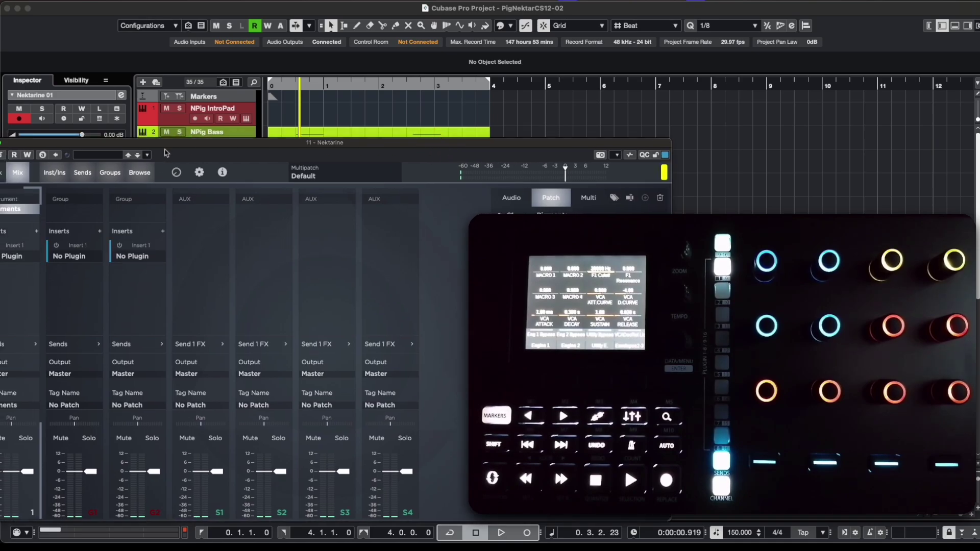
{"action": "left_click", "coordinate": [140, 173]}
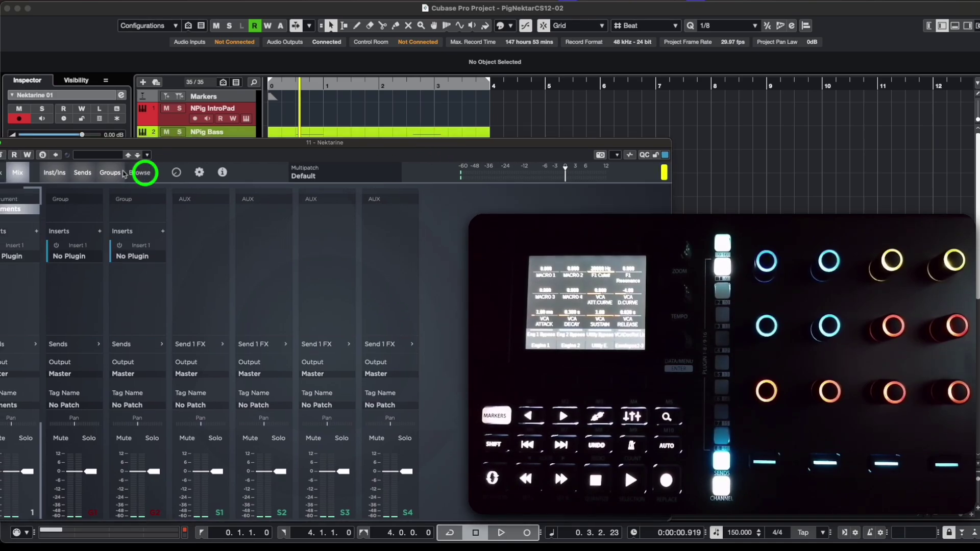
{"action": "left_click", "coordinate": [110, 172]}
{"action": "left_click", "coordinate": [84, 173]}
{"action": "left_click_drag", "start_coordinate": [98, 144], "coordinate": [155, 154]}
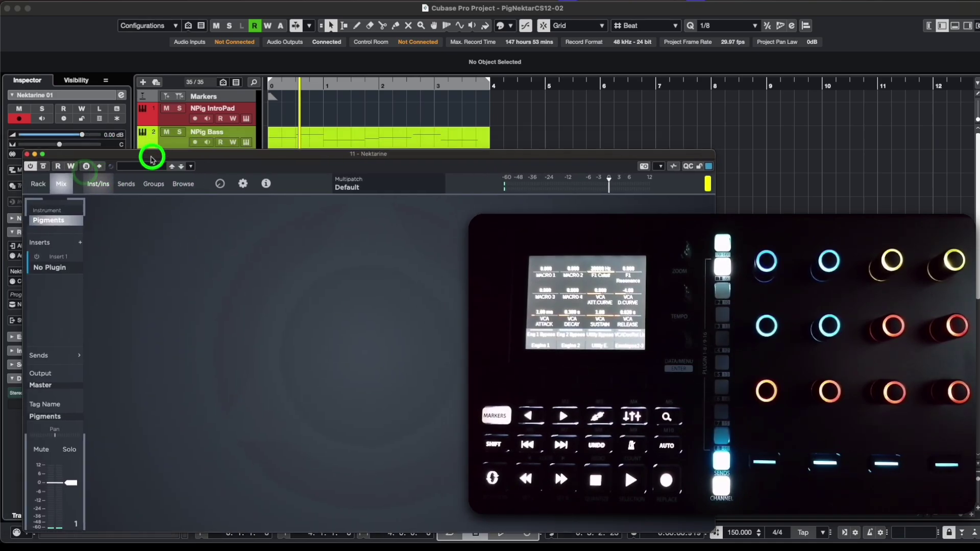
{"action": "left_click", "coordinate": [46, 183]}
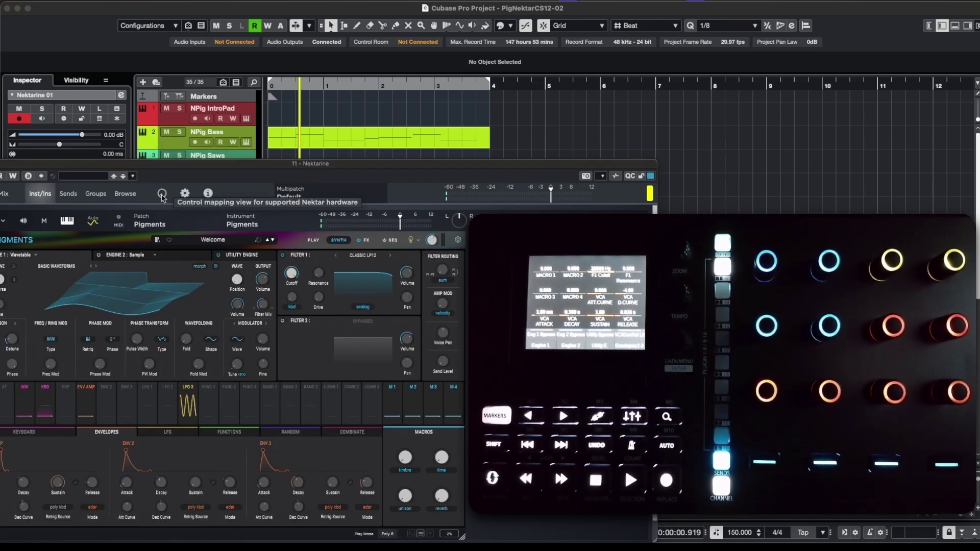
{"action": "left_click", "coordinate": [162, 195]}
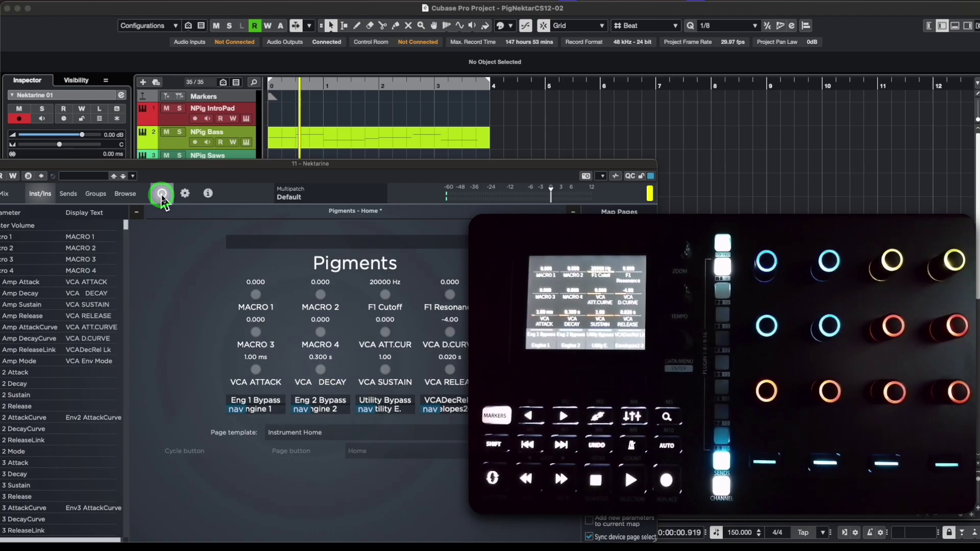
- Narrow the Nektarine window so the Map Pages tree shows beside the editor
{"action": "left_click_drag", "start_coordinate": [565, 285], "coordinate": [449, 285]}
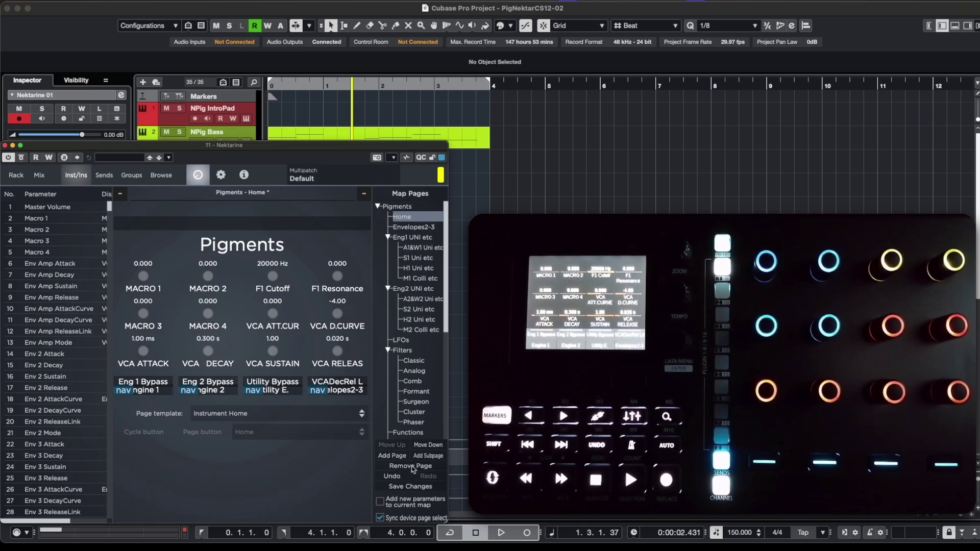
- Add a new map page and name it 'Test Page'
{"action": "left_click", "coordinate": [393, 457]}
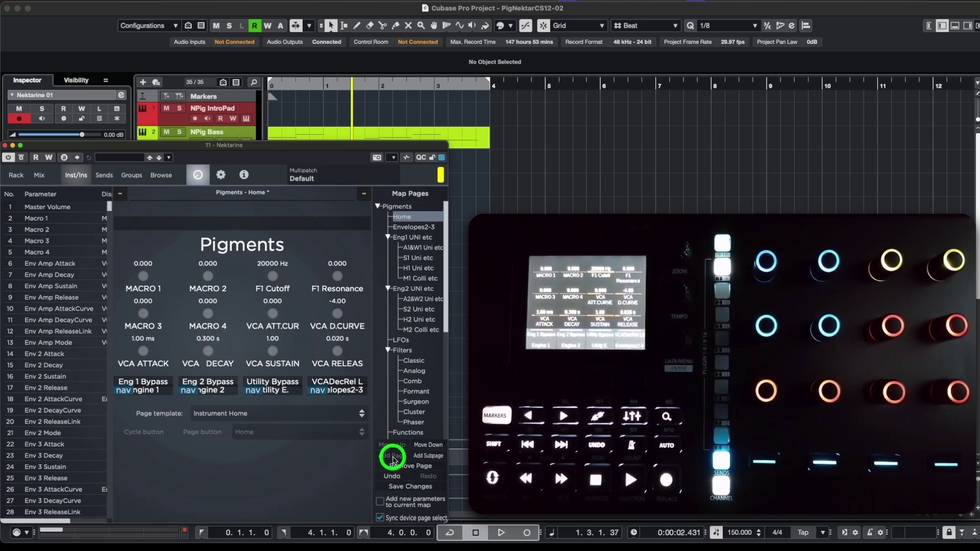
{"action": "double_click", "coordinate": [407, 227]}
{"action": "type", "text": "Test Page"}
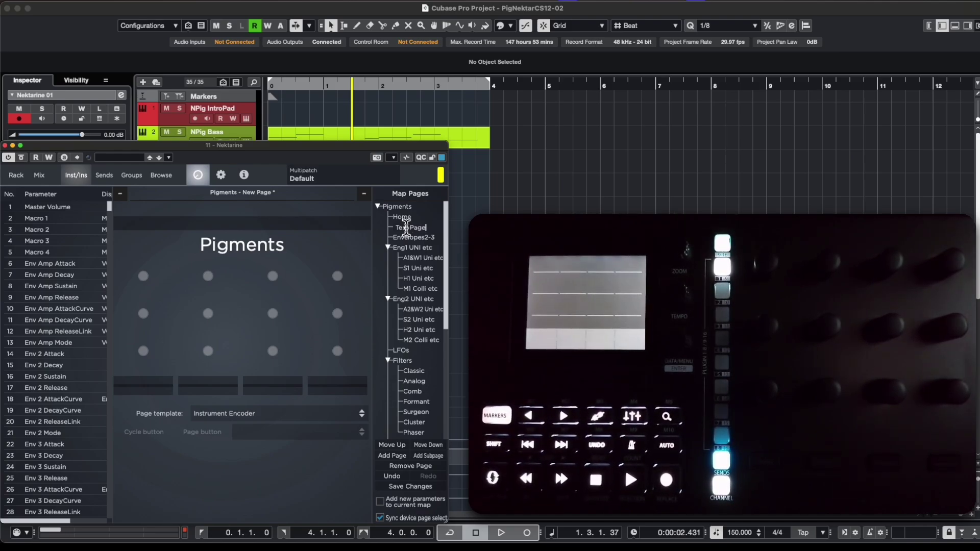
{"action": "key", "text": "Return"}
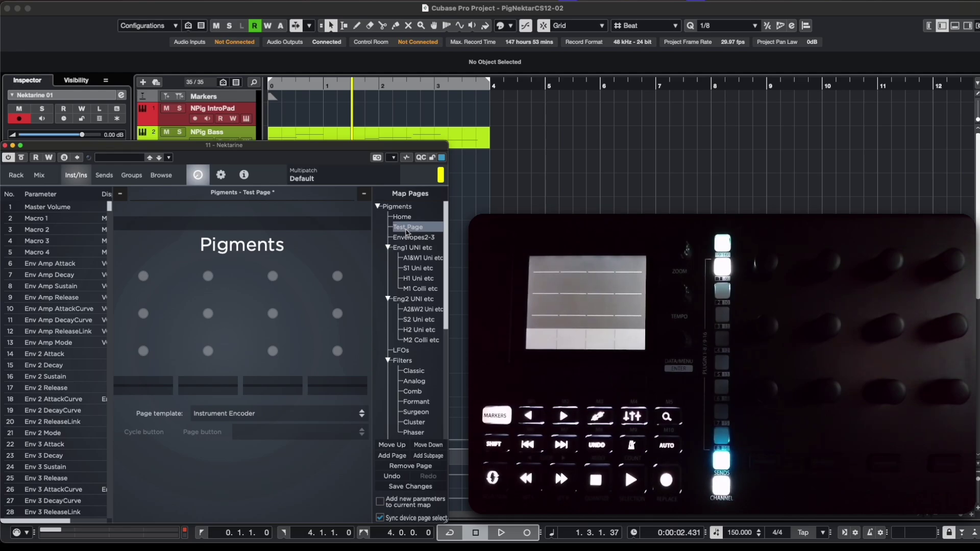
- Assign Macro 1, 2, 3 and 4 to the first four knobs, then show the Pigments synth
{"action": "left_click_drag", "start_coordinate": [37, 221], "coordinate": [139, 274]}
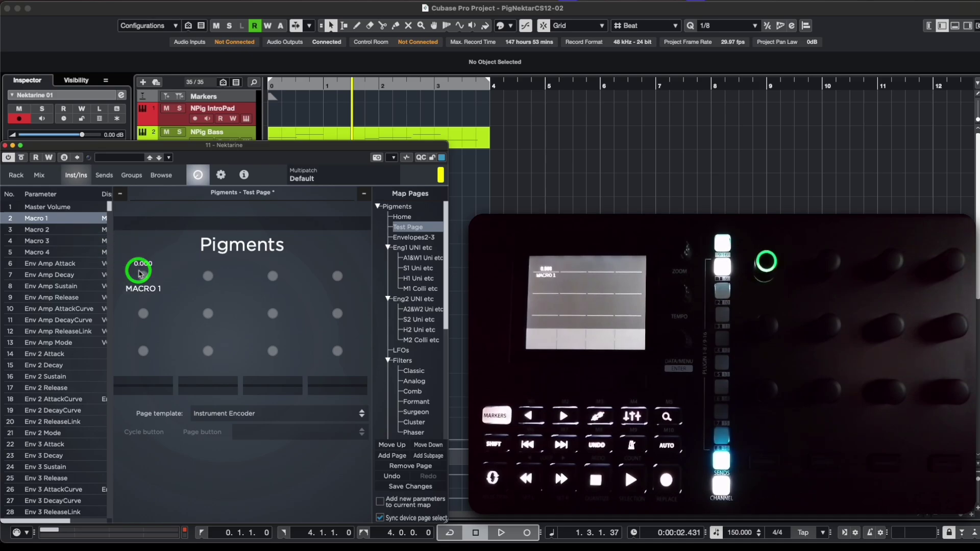
{"action": "left_click_drag", "start_coordinate": [42, 229], "coordinate": [207, 278]}
{"action": "left_click", "coordinate": [42, 241]}
{"action": "left_click_drag", "start_coordinate": [42, 244], "coordinate": [270, 280]}
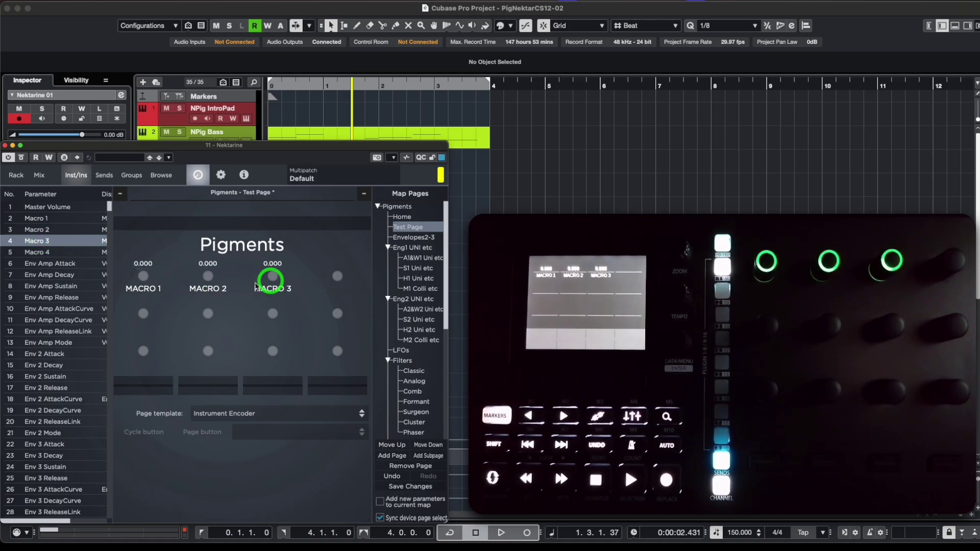
{"action": "left_click_drag", "start_coordinate": [36, 251], "coordinate": [336, 278]}
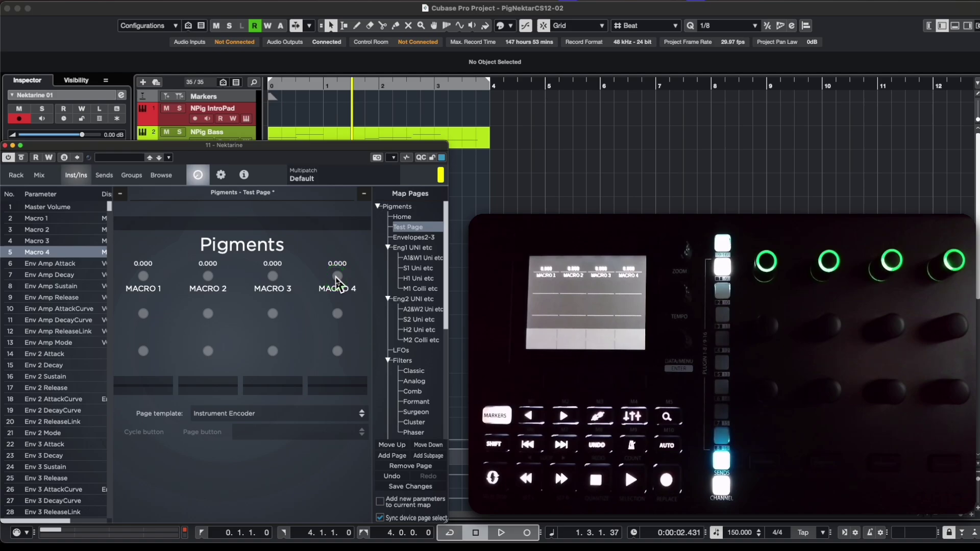
{"action": "left_click", "coordinate": [16, 175]}
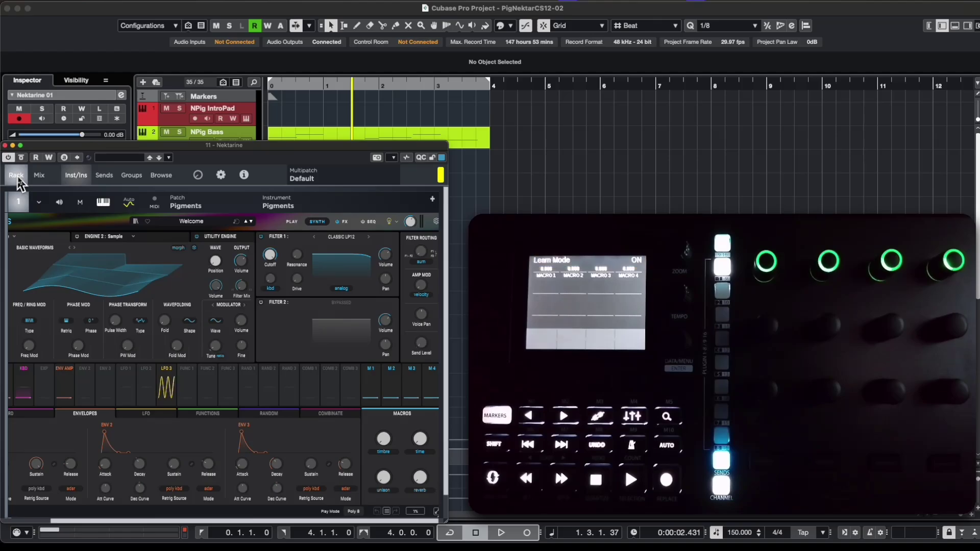
- Learn Engine 2 Bypass and Filter 1 Volume onto the Test Page, then view the mapping editor
{"action": "left_click", "coordinate": [77, 238]}
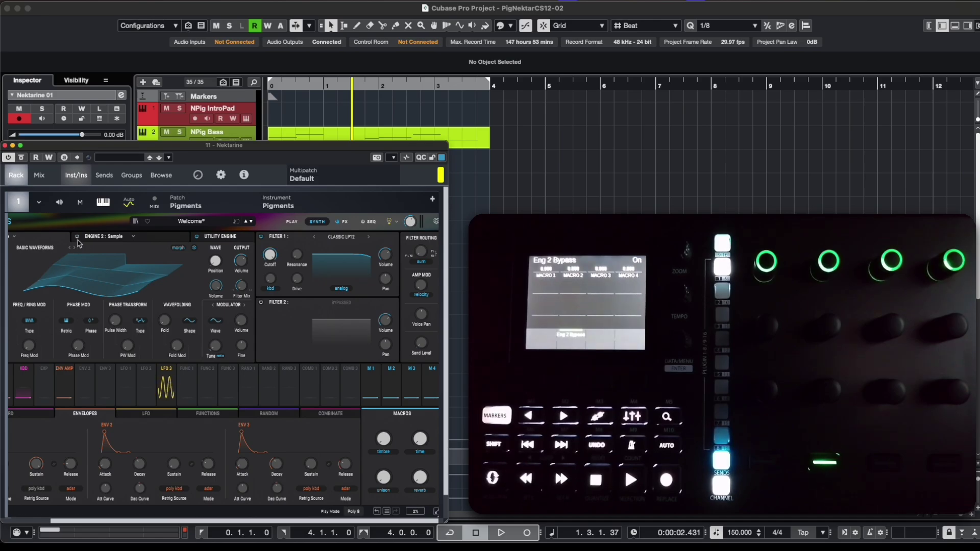
{"action": "scroll", "coordinate": [386, 255], "scroll_direction": "down", "scroll_amount": 5}
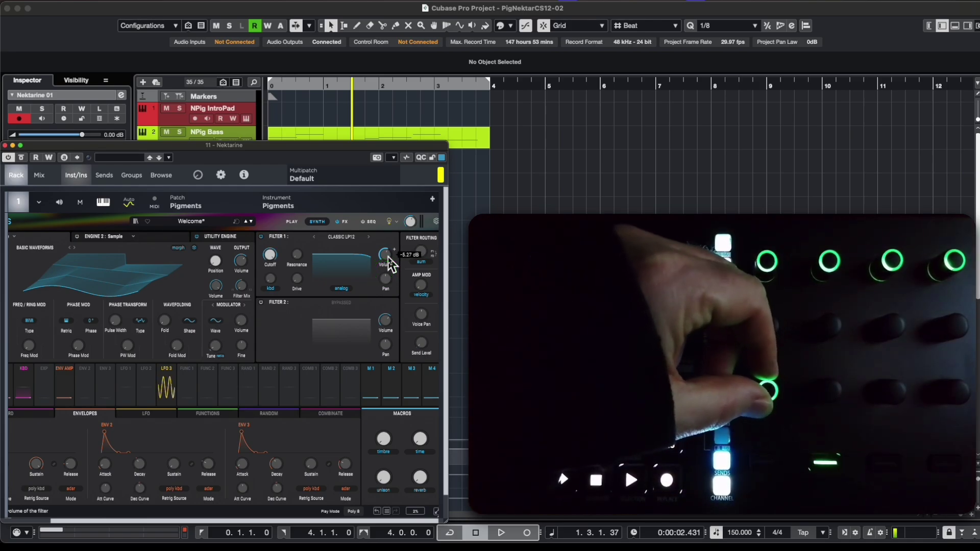
{"action": "left_click", "coordinate": [197, 176]}
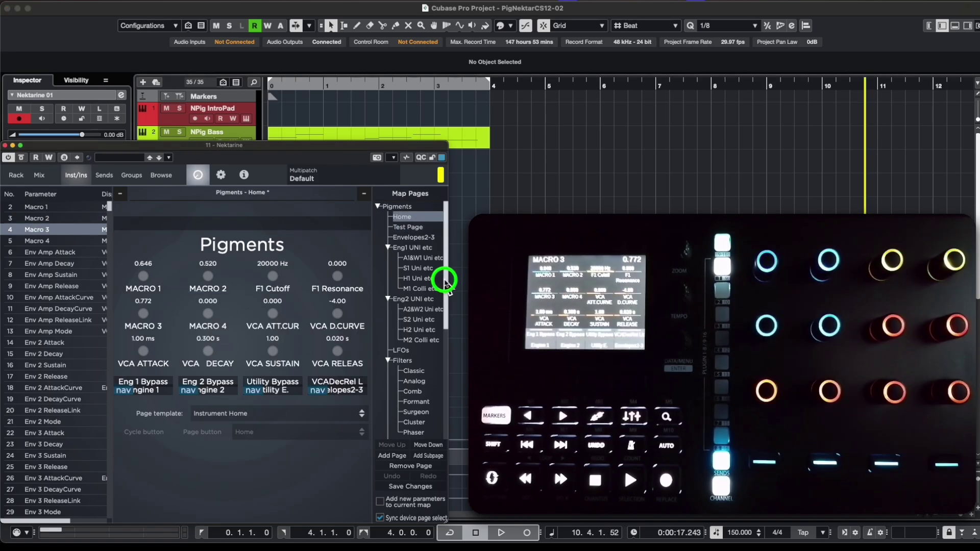
- Return the Nektarine control map to the Pigments Home page
{"action": "mouse_move", "coordinate": [444, 278]}
{"action": "left_mouse_down"}
{"action": "mouse_move", "coordinate": [433, 372]}
{"action": "mouse_move", "coordinate": [445, 278]}
{"action": "left_mouse_up"}
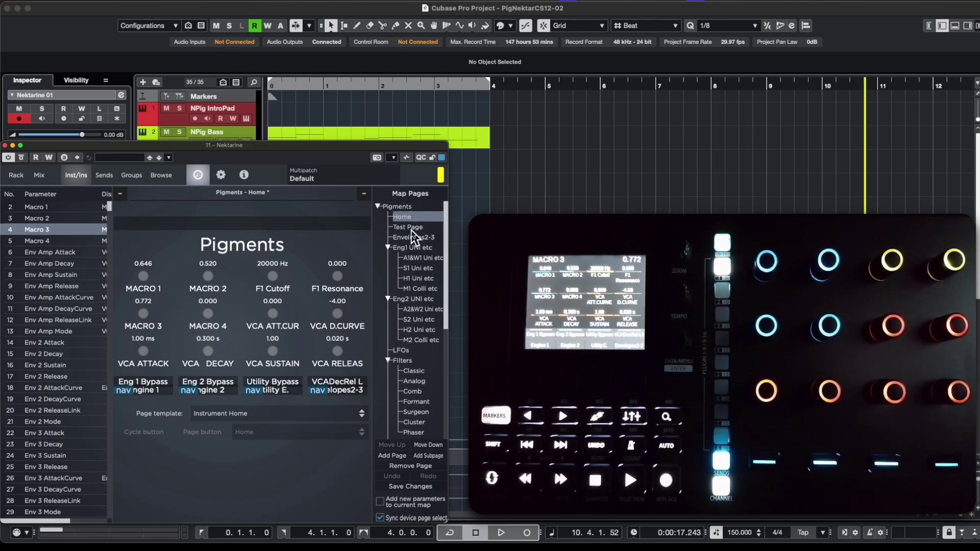